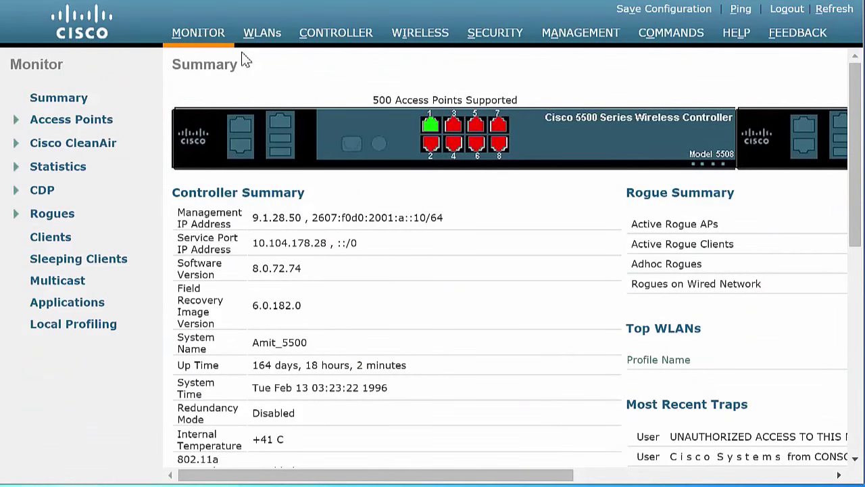
# Enable mDNS Global Snooping on the controller's mDNS General page
pyautogui.click(315, 35)
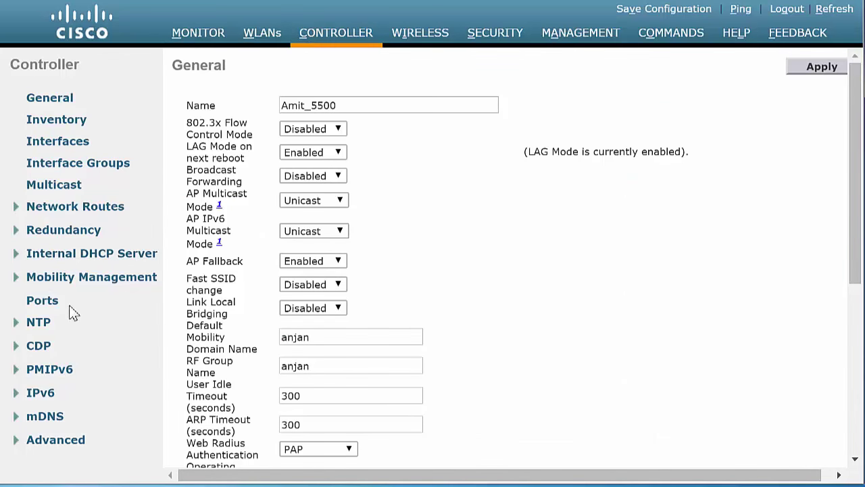
pyautogui.click(44, 417)
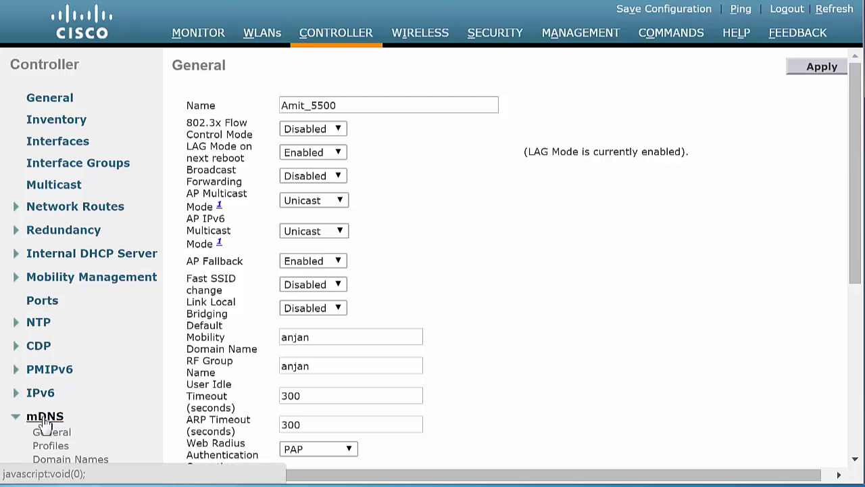
pyautogui.click(43, 436)
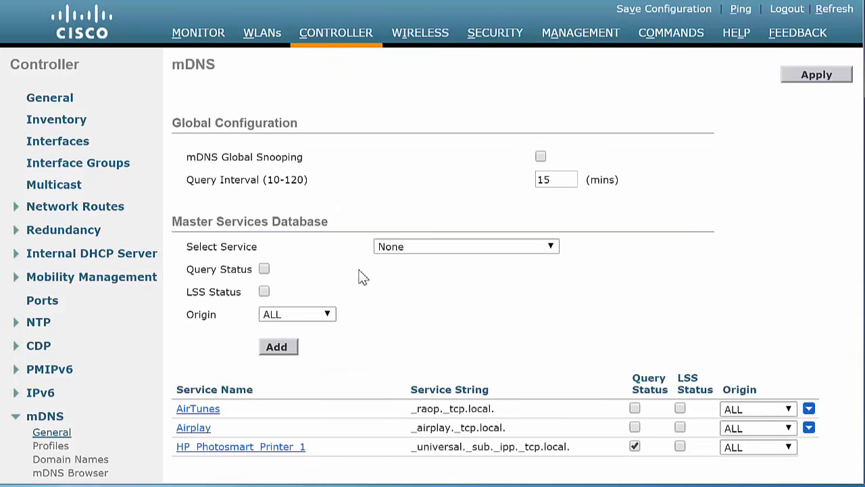
pyautogui.click(540, 160)
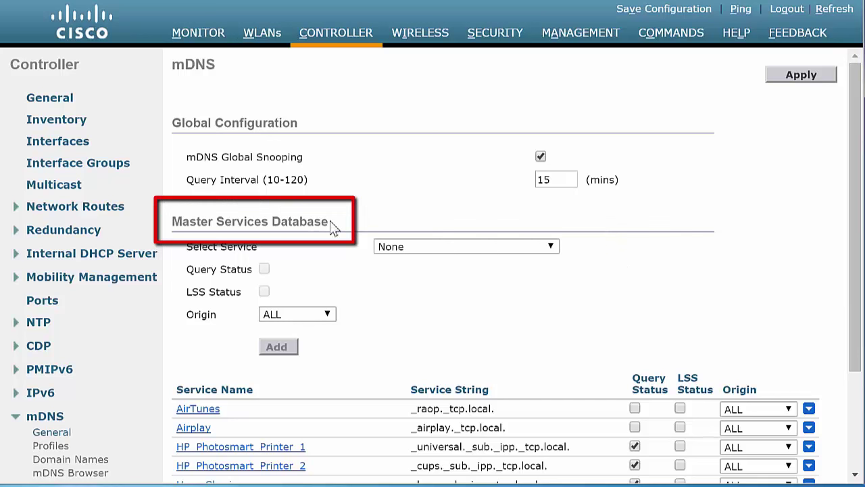
pyautogui.click(551, 248)
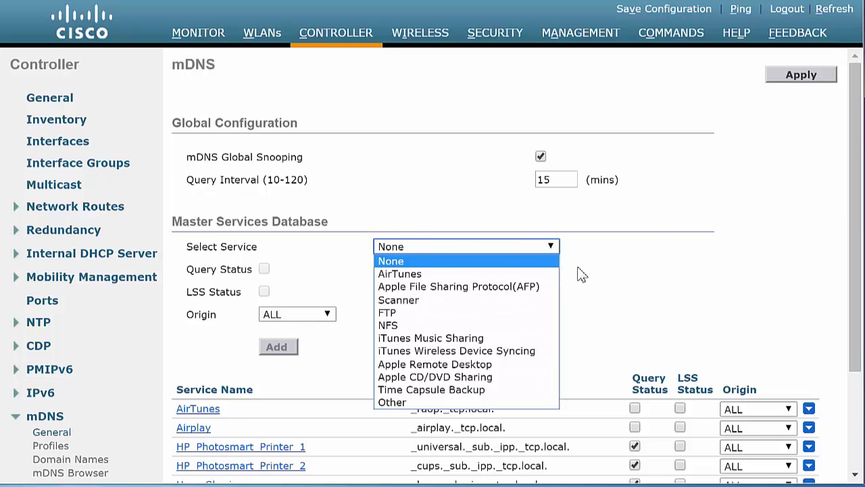
pyautogui.click(608, 274)
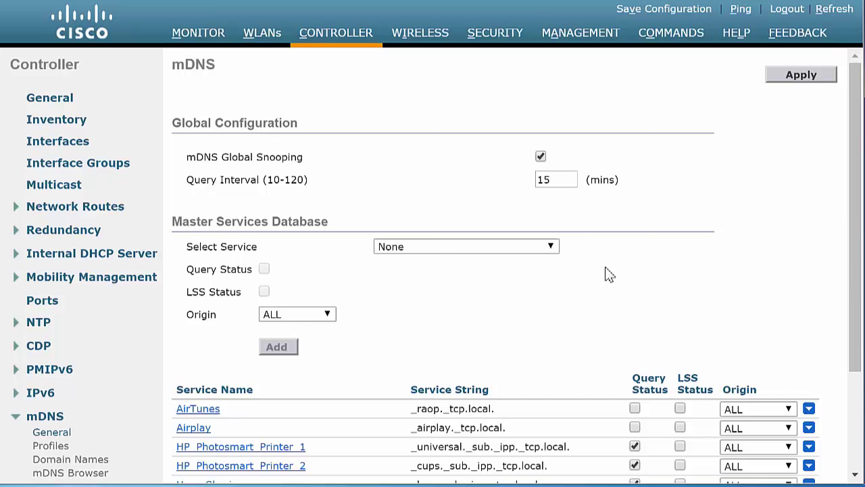
# Add iTunes Music Sharing with Query Status enabled to the master services, then apply
pyautogui.click(553, 250)
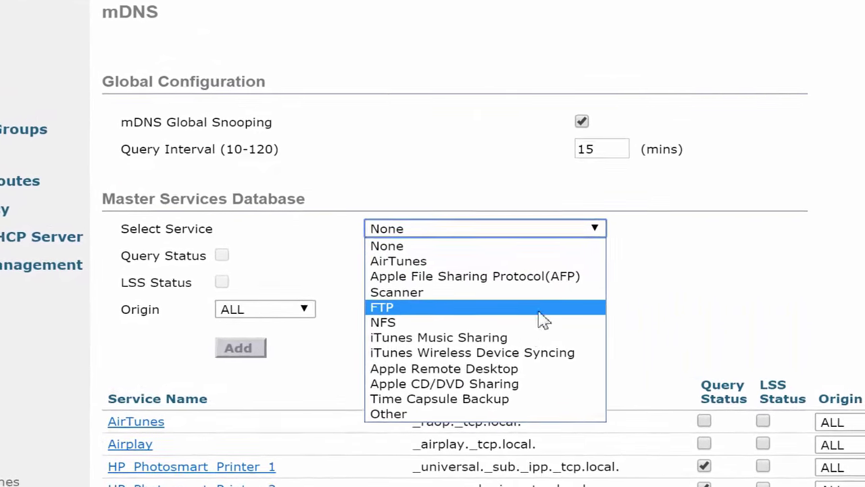
pyautogui.click(524, 337)
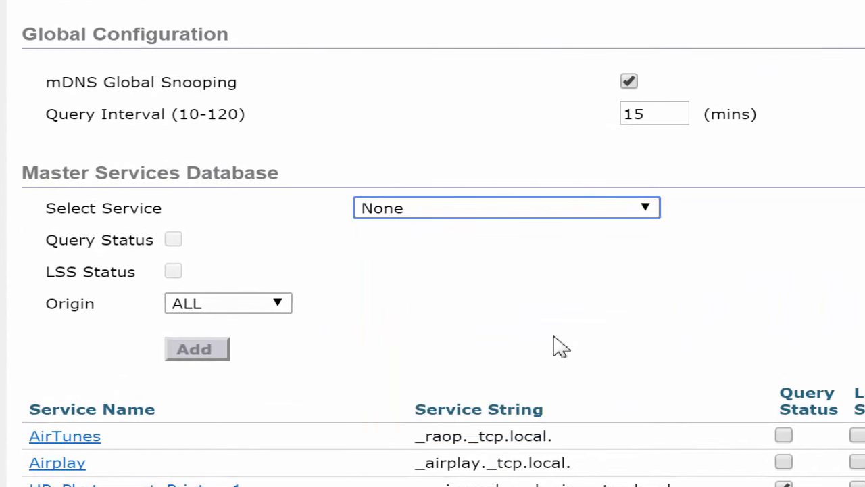
pyautogui.click(175, 241)
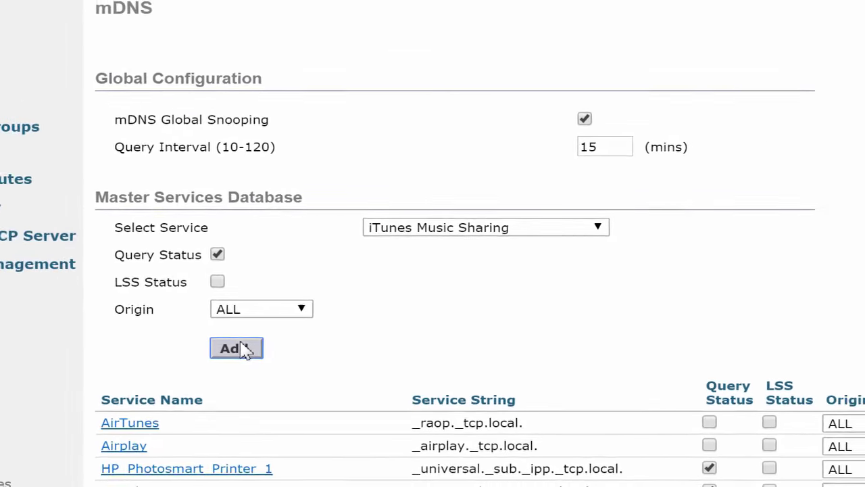
pyautogui.click(203, 350)
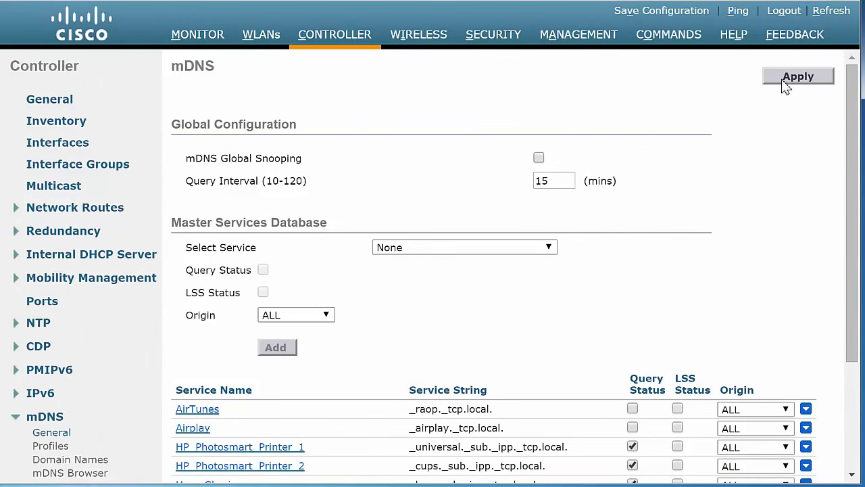
pyautogui.click(786, 79)
pyautogui.click(550, 250)
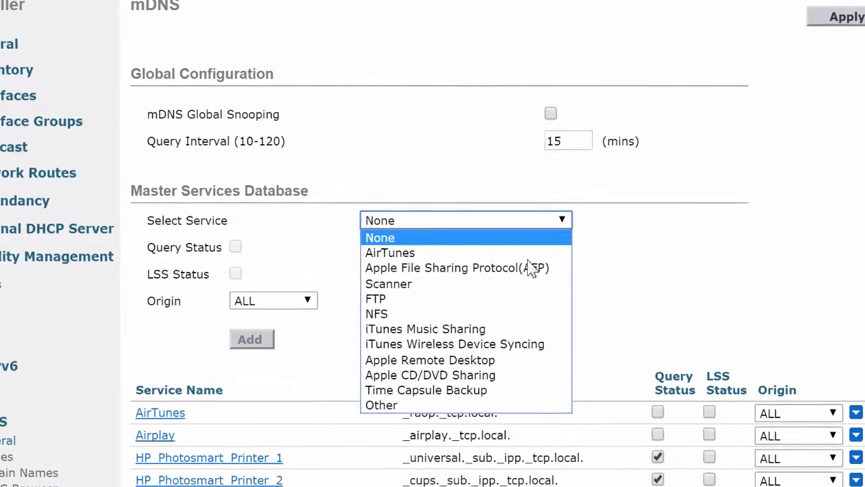
pyautogui.click(469, 411)
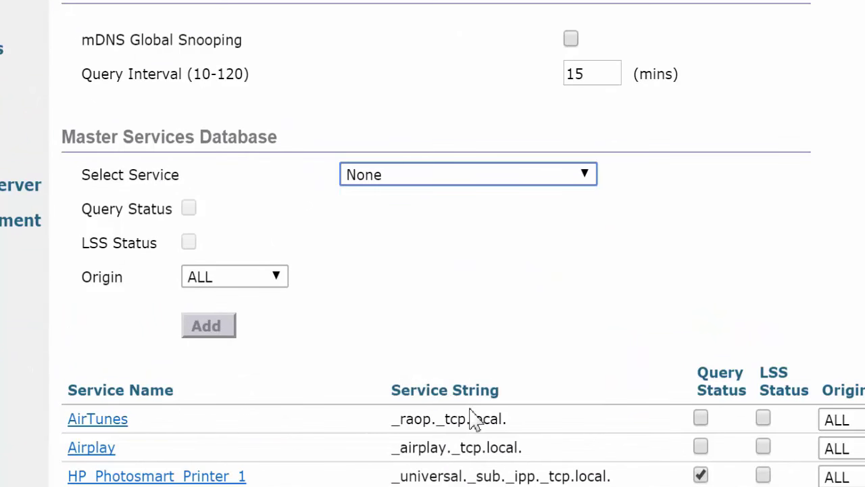
pyautogui.click(404, 219)
pyautogui.write('air')
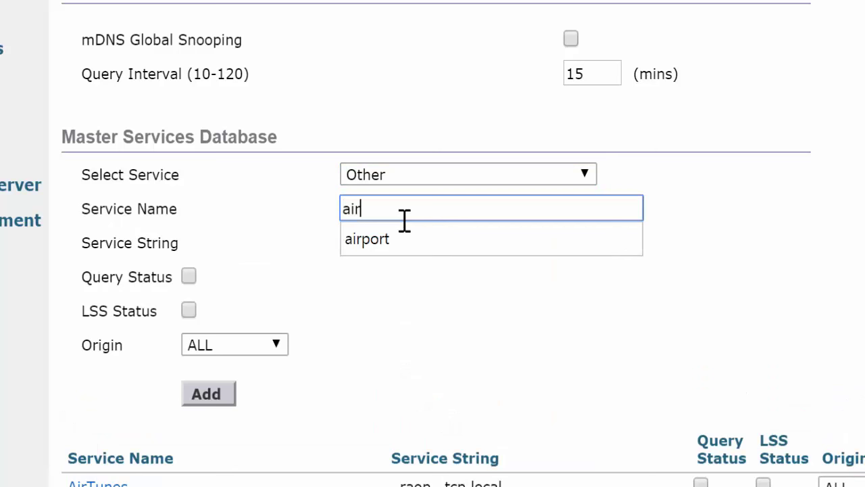
pyautogui.write('port')
pyautogui.click(399, 251)
pyautogui.click(398, 244)
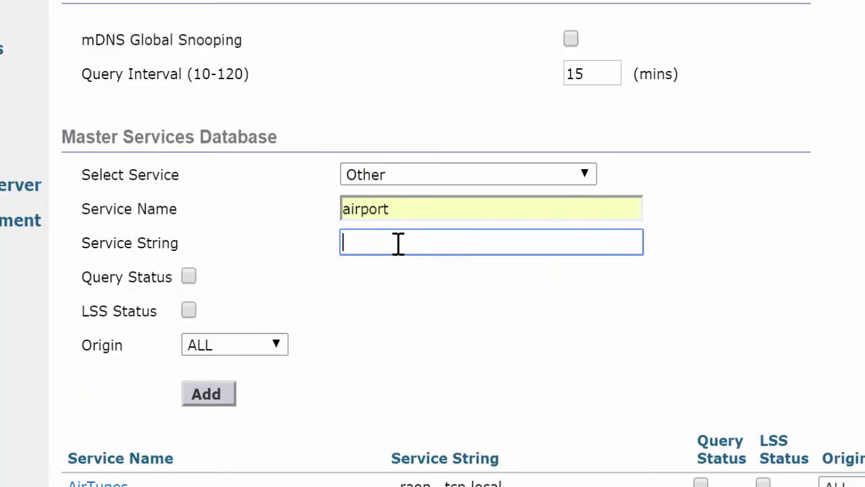
pyautogui.write('_')
pyautogui.click(399, 276)
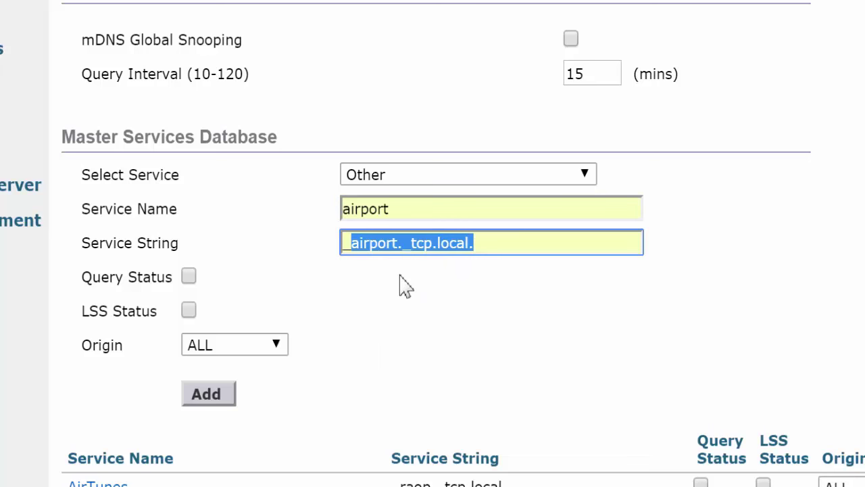
pyautogui.click(190, 282)
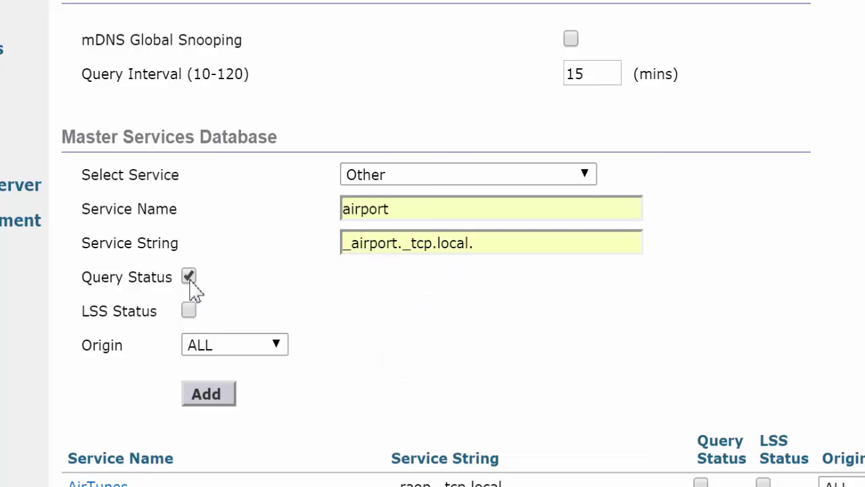
pyautogui.click(211, 398)
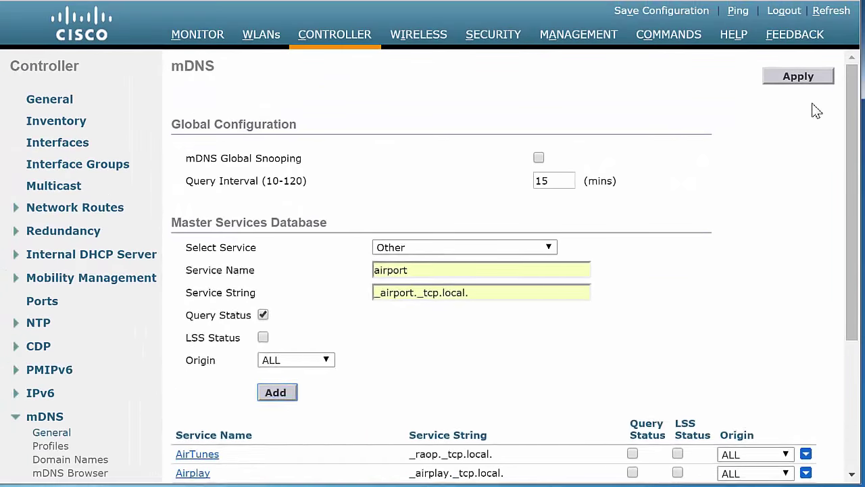
pyautogui.click(799, 77)
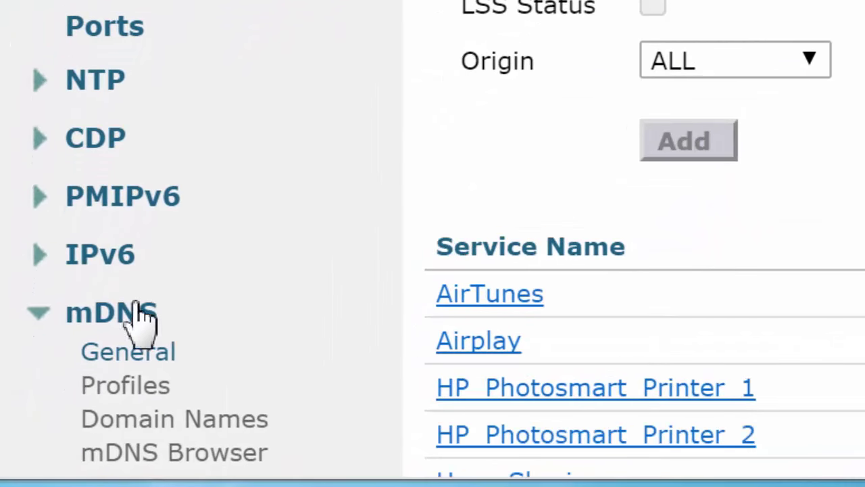
# Open default-mdns-profile, the single entry in the mDNS Profiles list
pyautogui.click(109, 394)
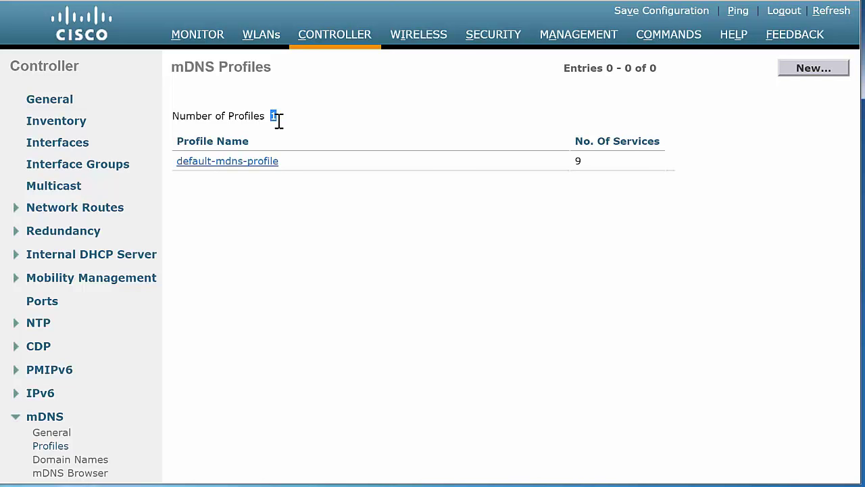
pyautogui.doubleClick(274, 117)
pyautogui.click(244, 162)
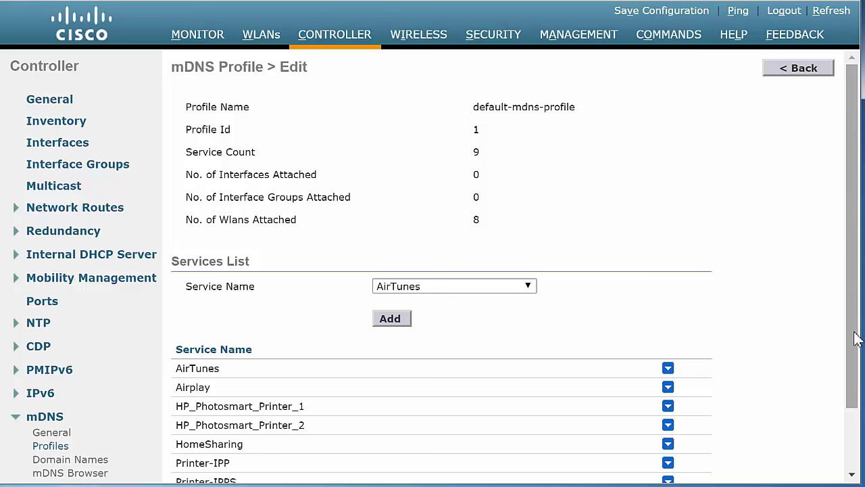
# Scroll through the nine services listed in default-mdns-profile
pyautogui.click(849, 430)
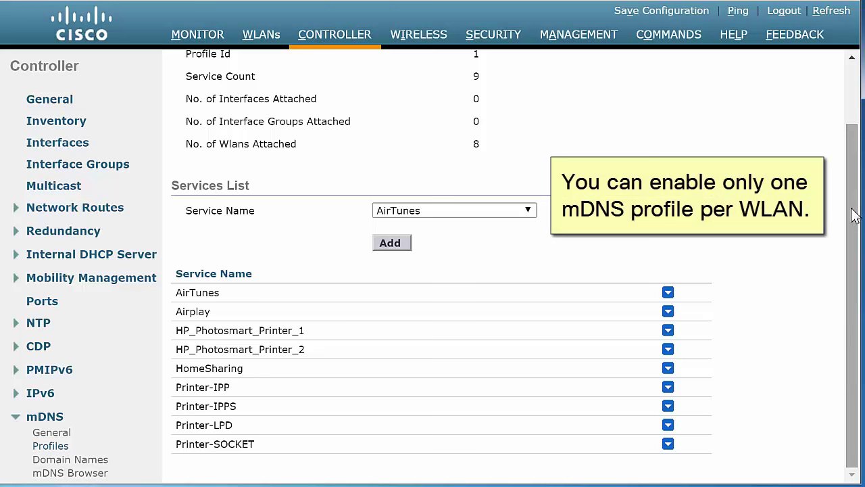
pyautogui.moveTo(853, 130); pyautogui.dragTo(851, 65)
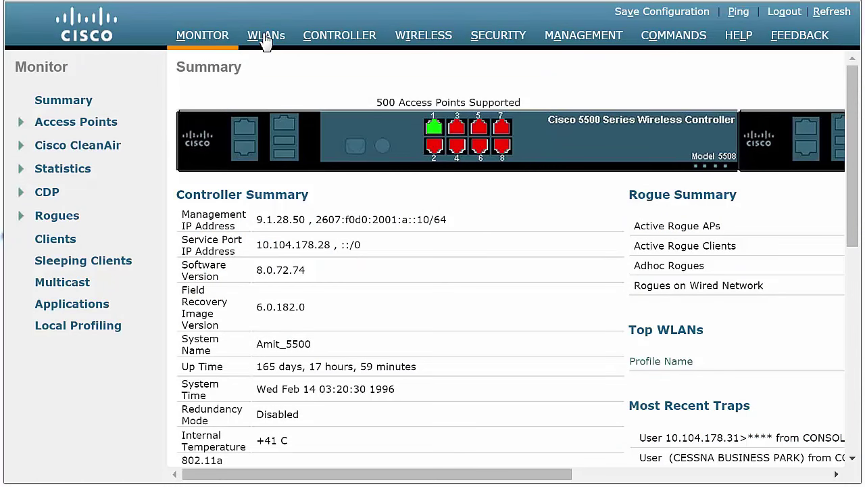
# Open the edit page for WLAN ID 1, guestwlan1, from the WLANs list
pyautogui.click(267, 39)
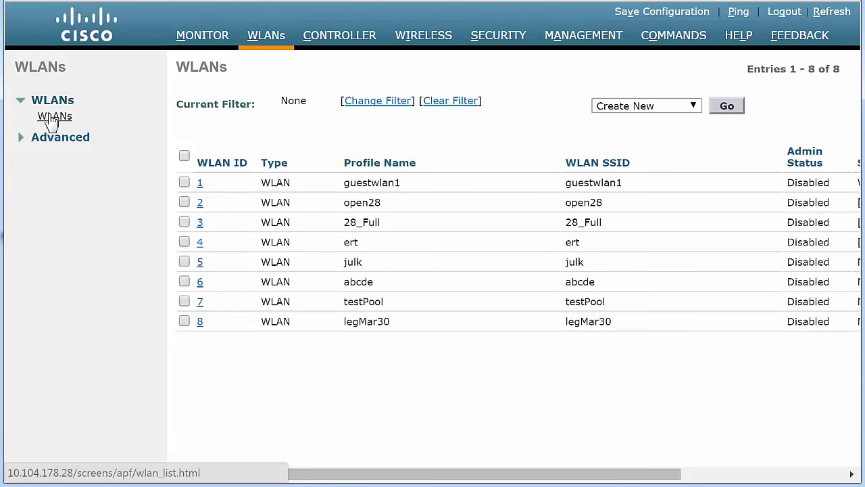
pyautogui.click(71, 72)
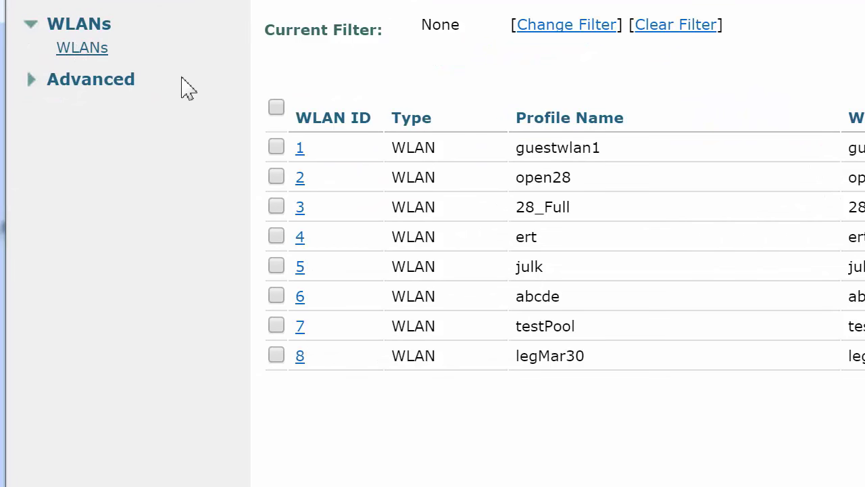
pyautogui.click(277, 147)
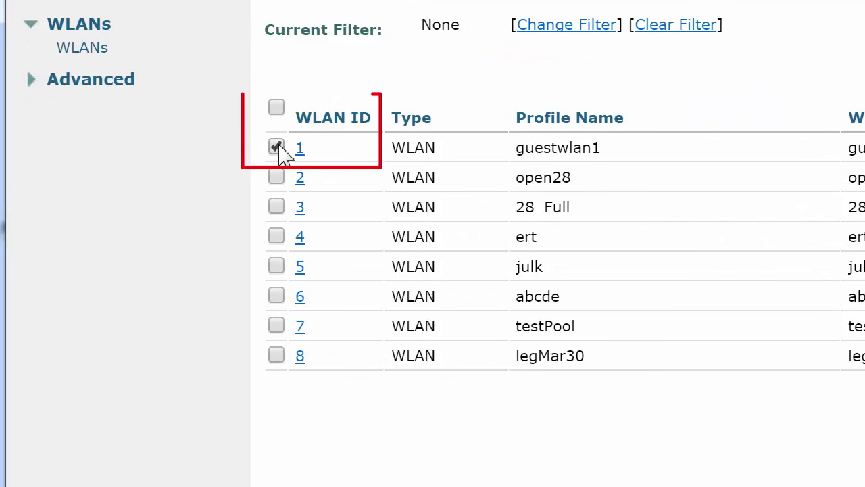
pyautogui.click(298, 149)
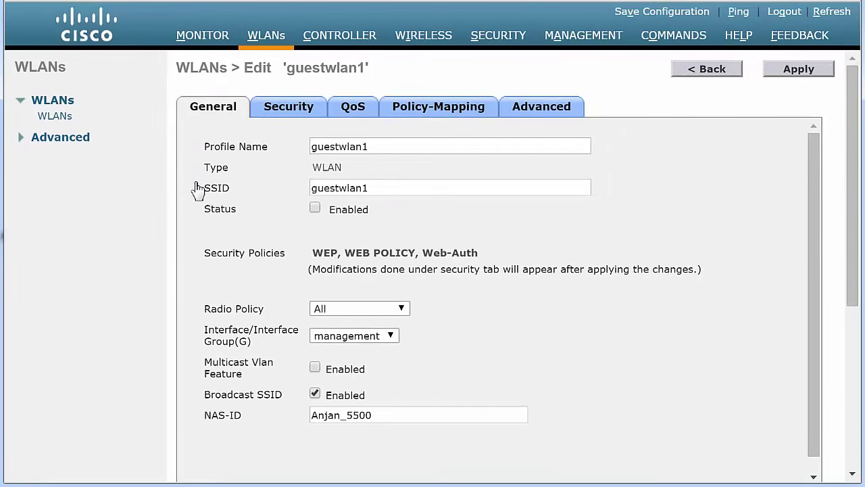
# On guestwlan1's Advanced tab, enable mDNS Snooping with default-mdns-profile and apply
pyautogui.click(526, 114)
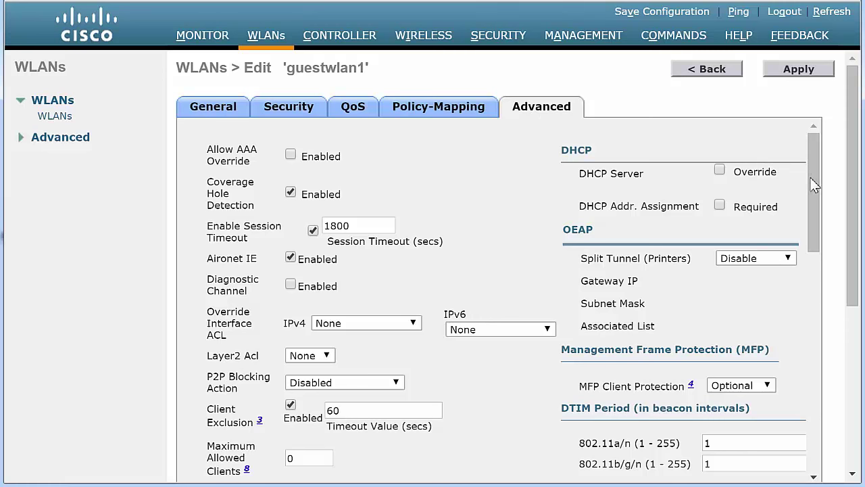
pyautogui.moveTo(810, 186); pyautogui.dragTo(813, 468)
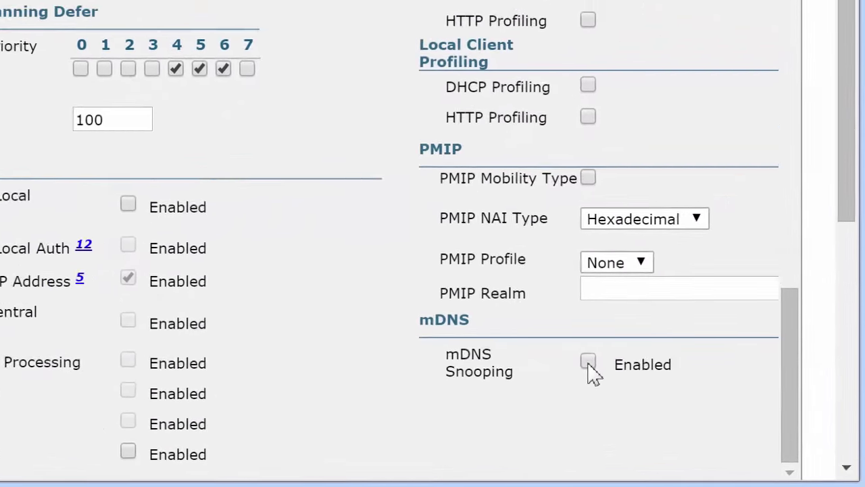
pyautogui.click(588, 361)
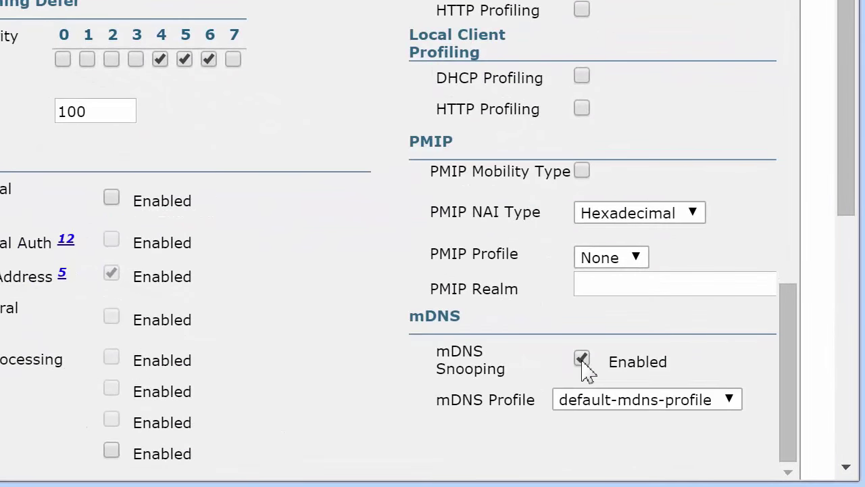
pyautogui.click(731, 402)
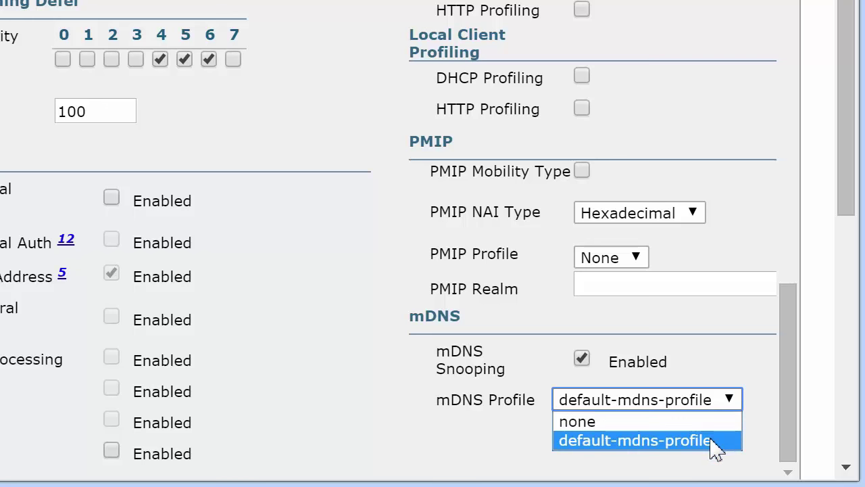
pyautogui.click(716, 443)
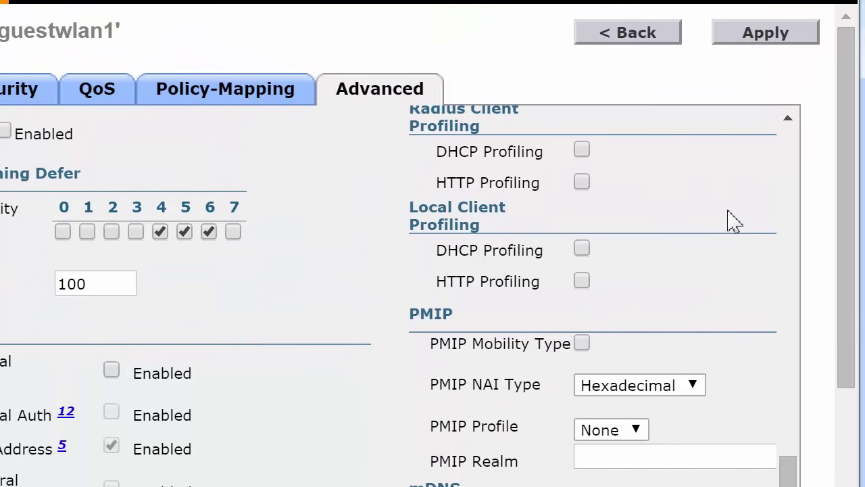
pyautogui.click(755, 47)
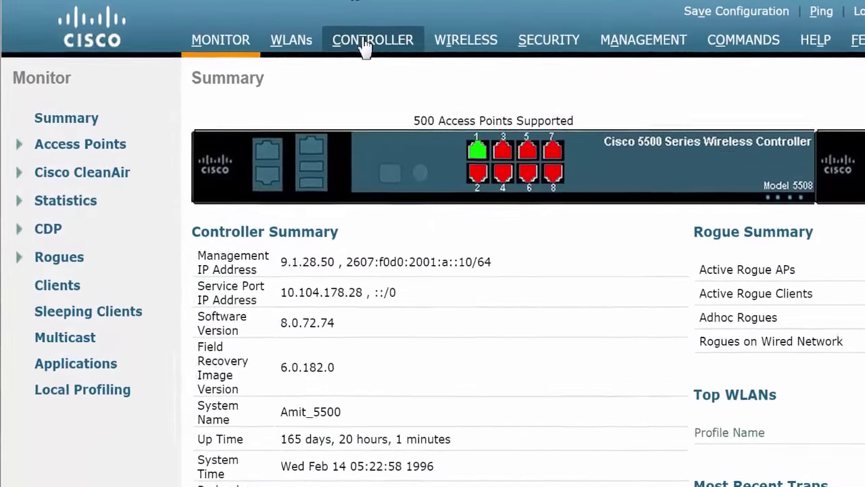
# Navigate to the controller's mDNS Domain Names page
pyautogui.click(377, 47)
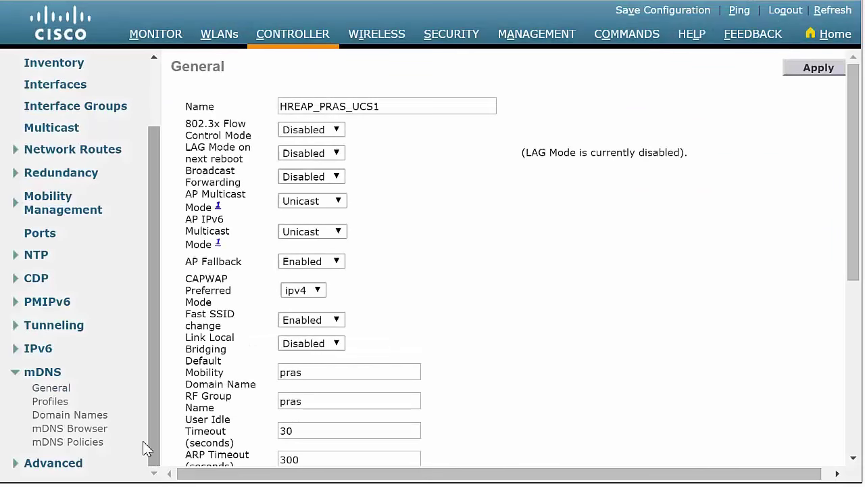
pyautogui.click(70, 417)
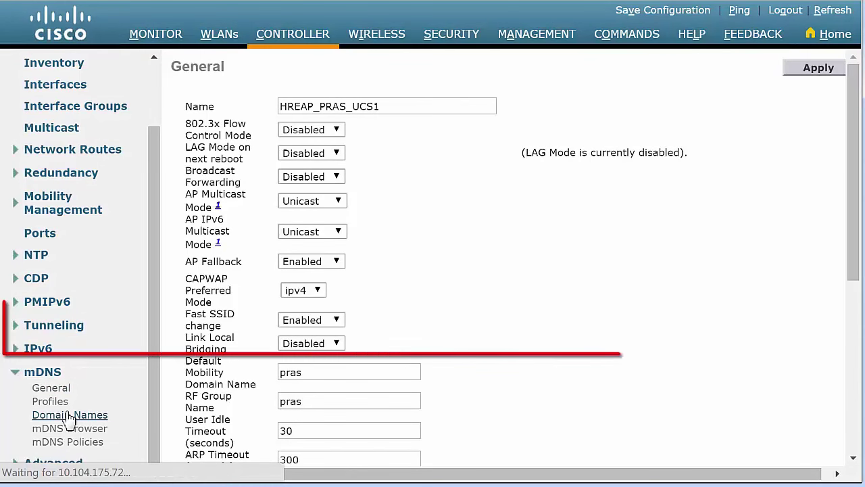